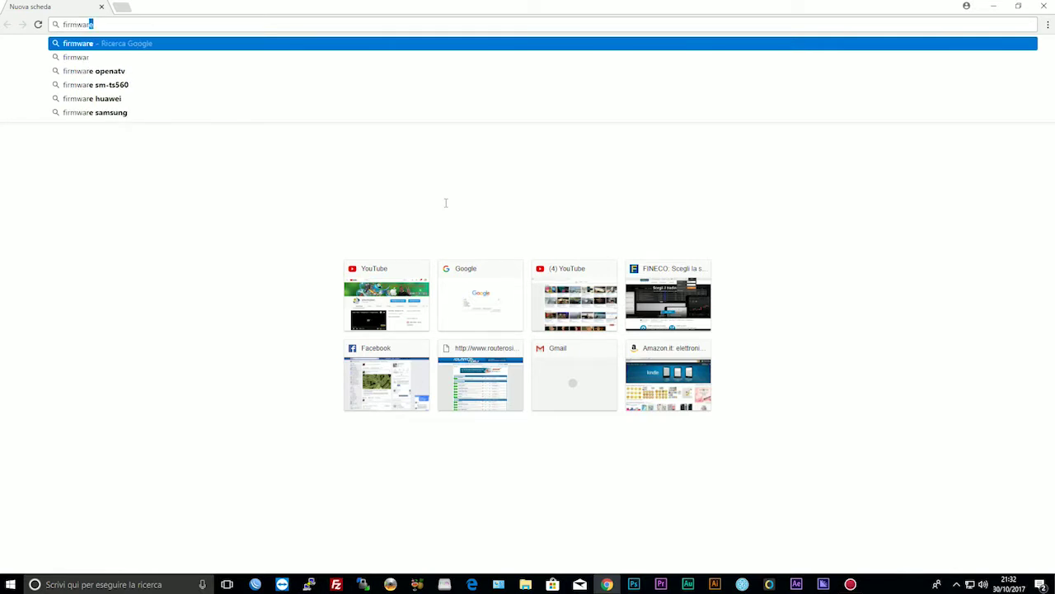
Search the web for "firmwar open atv download".
{"action": "type", "text": "op"}
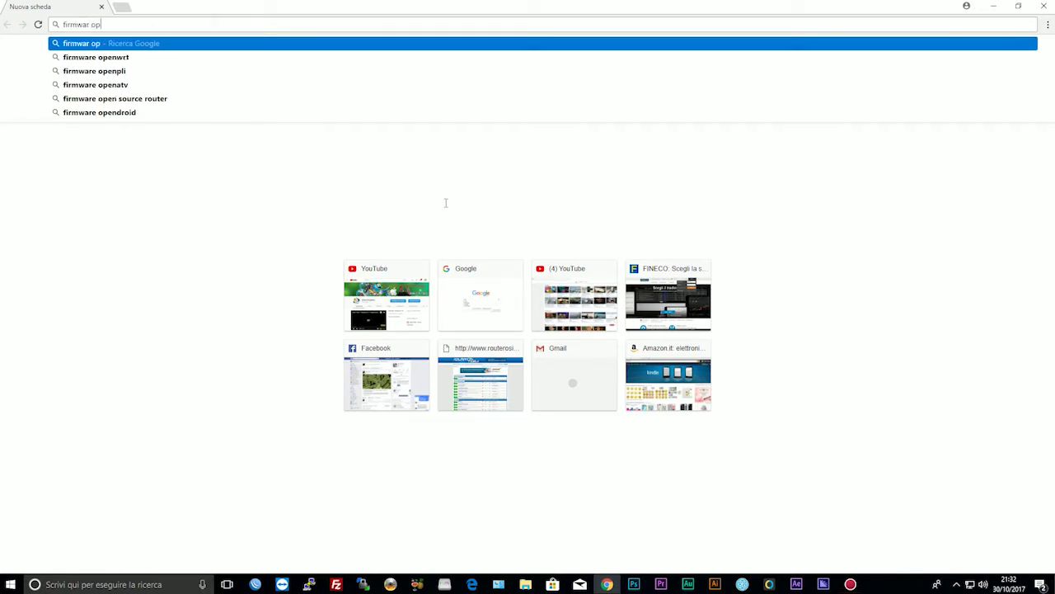
{"action": "type", "text": "en atv"}
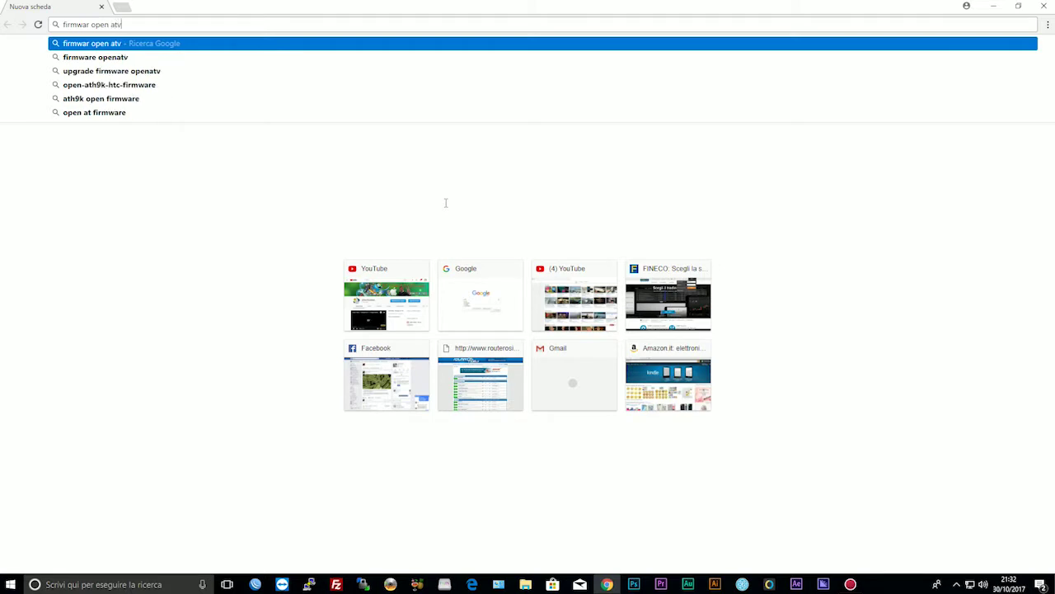
{"action": "type", "text": " do"}
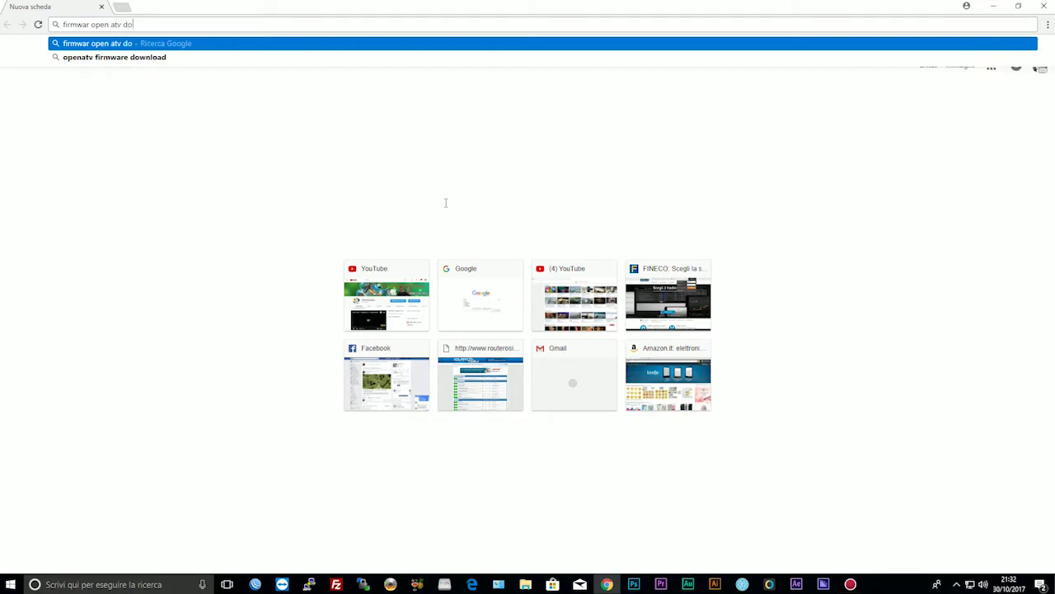
{"action": "type", "text": "wnload"}
{"action": "key", "text": "Return"}
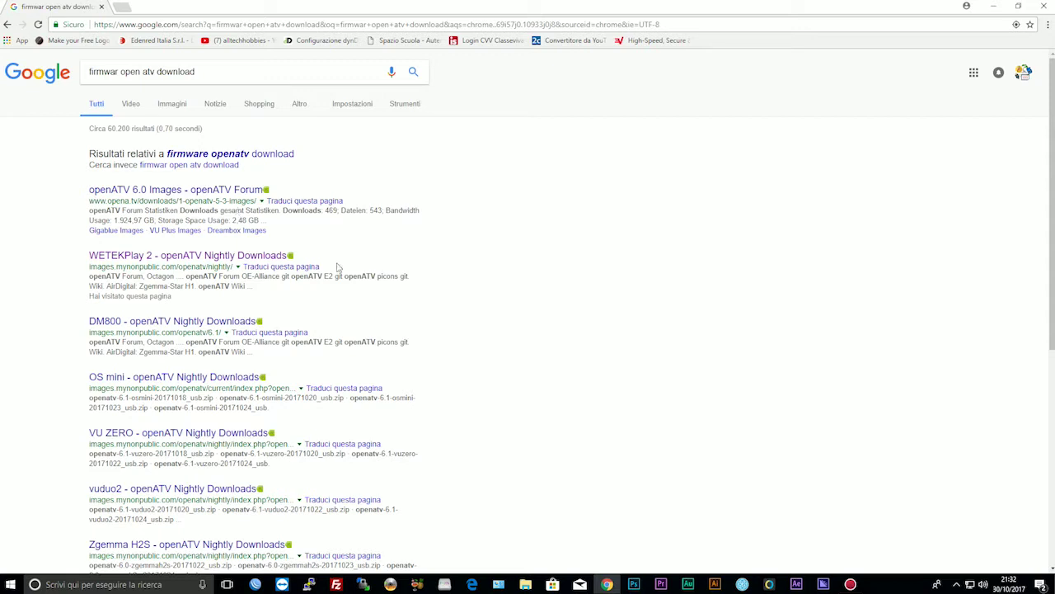
Open the vuduo2 openATV Nightly Downloads result and switch to the images for the GigaBlue GB800SE.
{"action": "scroll", "coordinate": [337, 265], "scroll_direction": "down", "scroll_amount": 2}
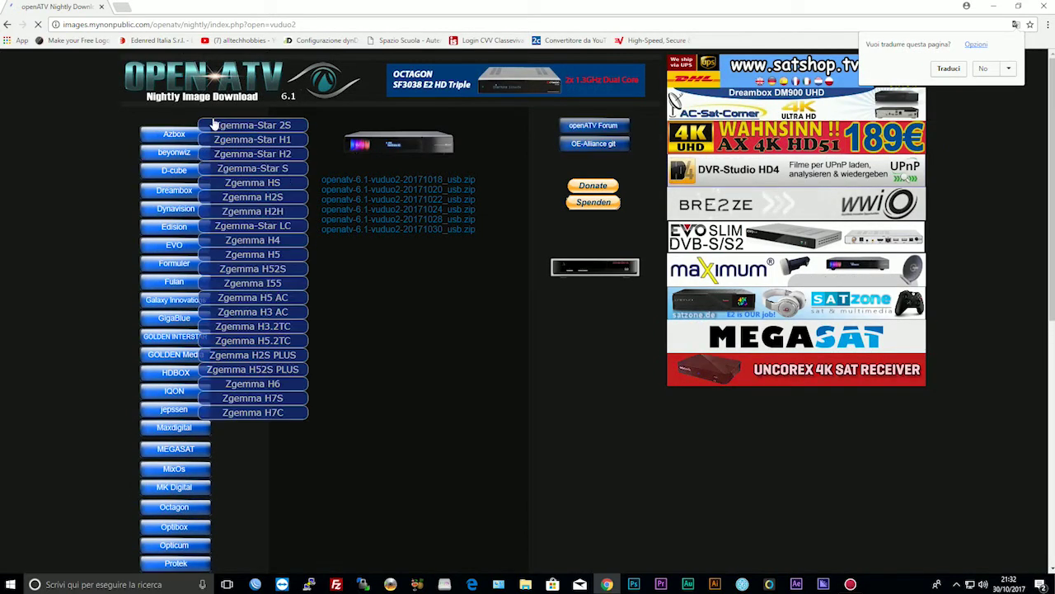
{"action": "mouse_move", "coordinate": [183, 255]}
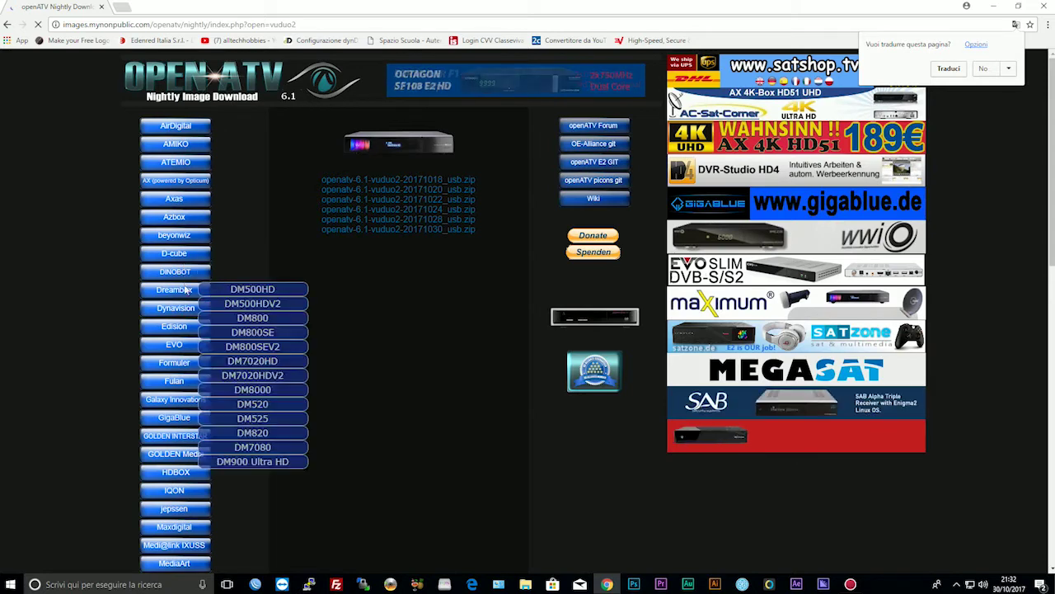
{"action": "mouse_move", "coordinate": [177, 353]}
{"action": "mouse_move", "coordinate": [185, 423]}
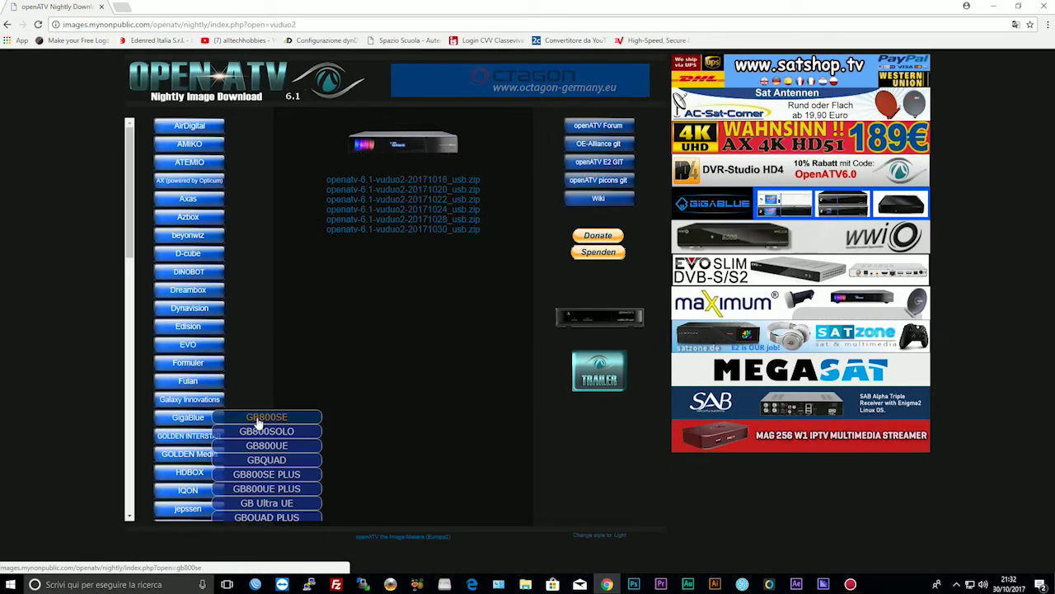
{"action": "left_click", "coordinate": [256, 419]}
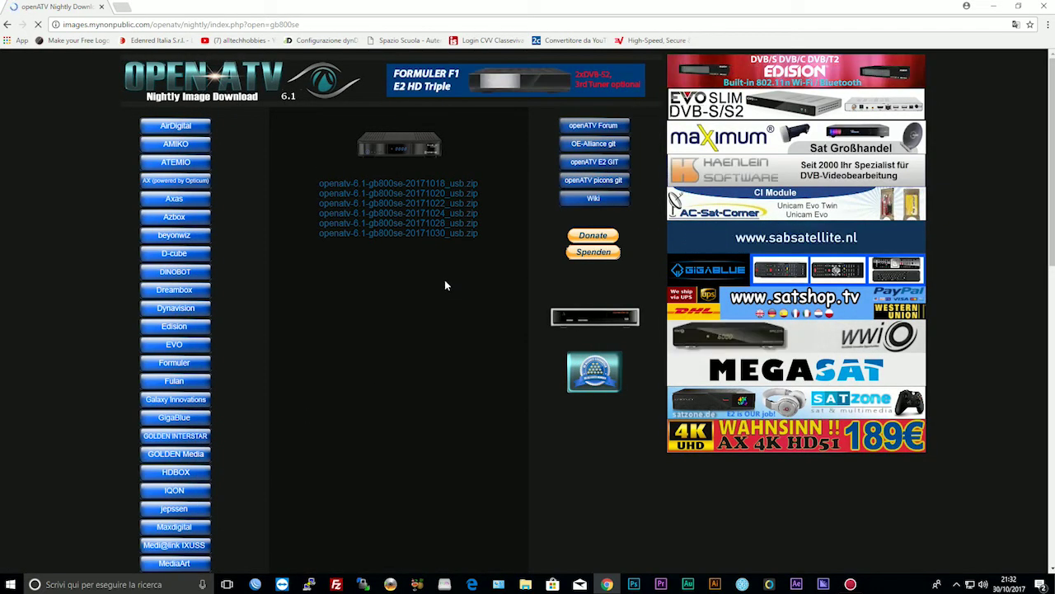
Download openatv-6.1-gb800se-20171030_usb.zip and show the file in its folder.
{"action": "left_click", "coordinate": [429, 236]}
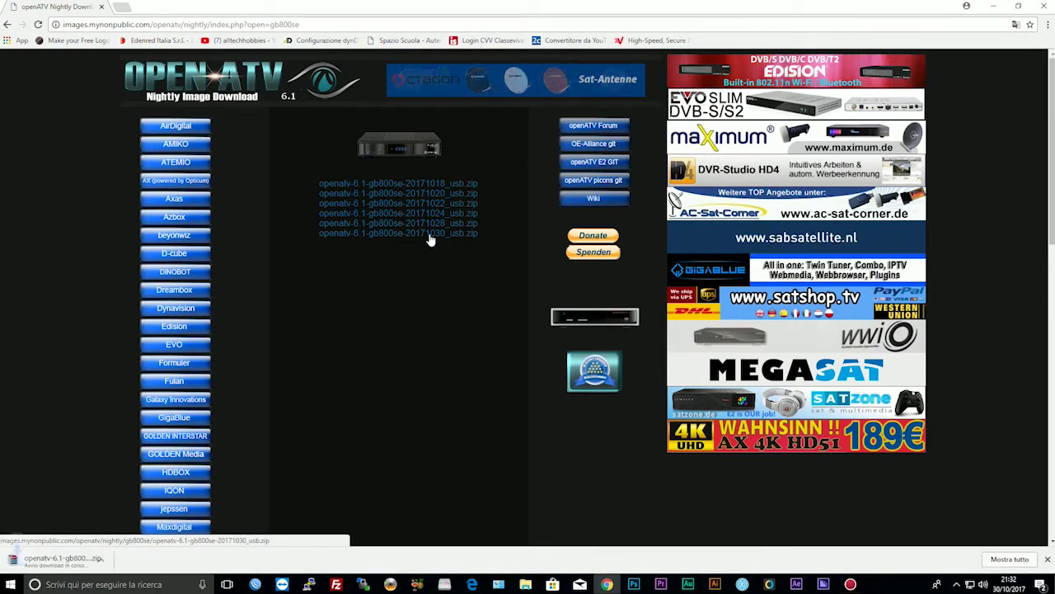
{"action": "left_click", "coordinate": [1012, 562]}
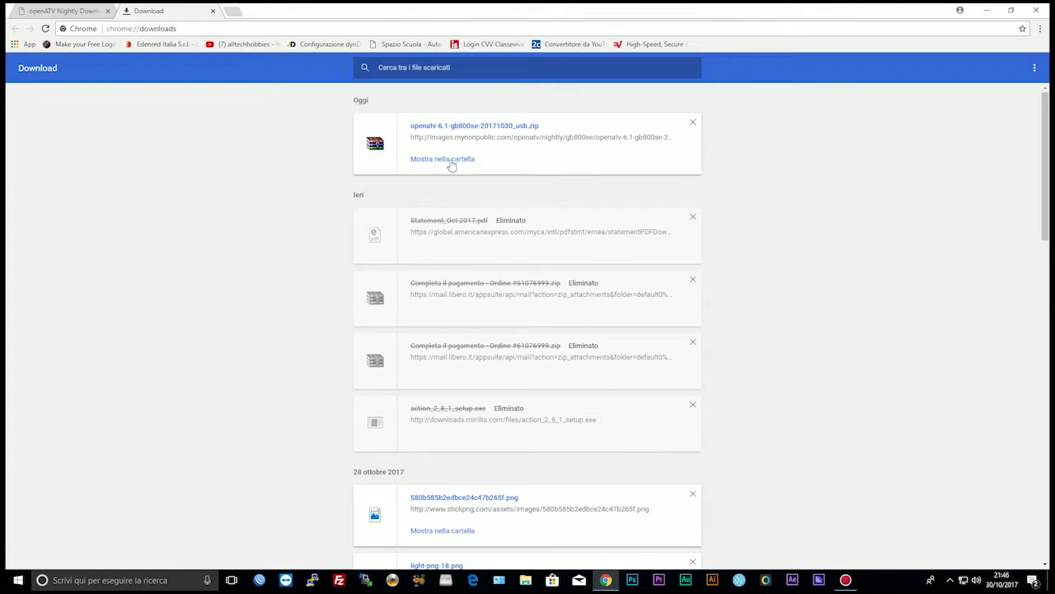
{"action": "left_click", "coordinate": [451, 164]}
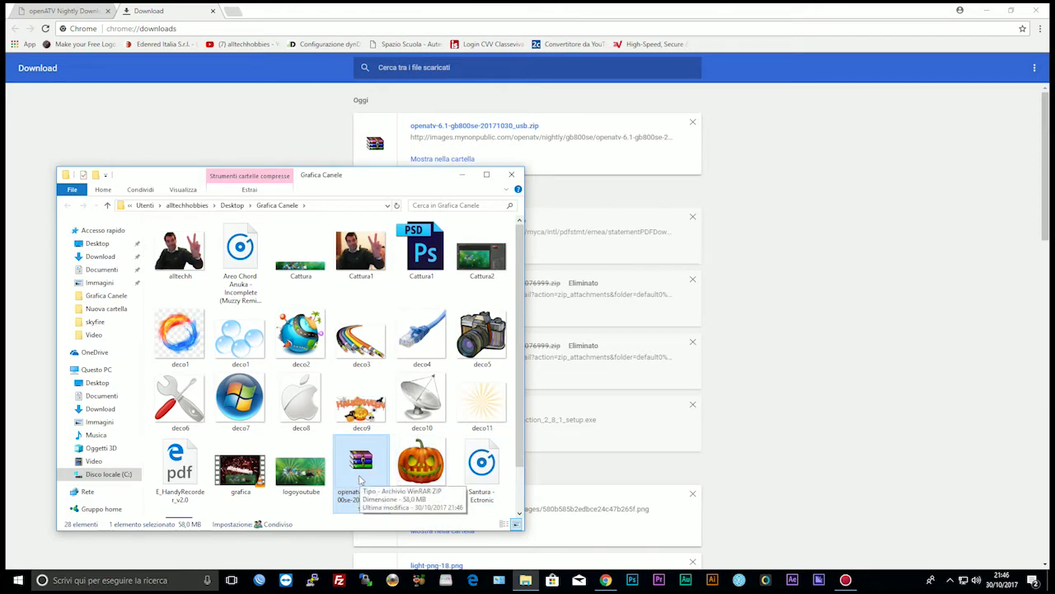
Close the browser and move the downloaded openATV zip from Grafica Canele into the Nuova cartella folder on the desktop.
{"action": "left_click", "coordinate": [487, 174]}
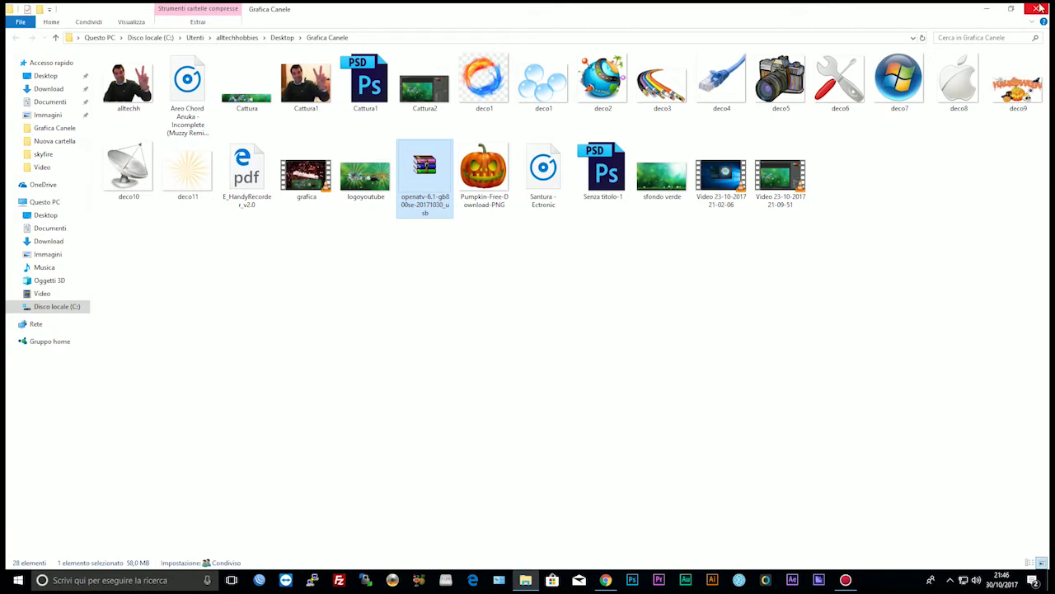
{"action": "left_click", "coordinate": [1011, 8]}
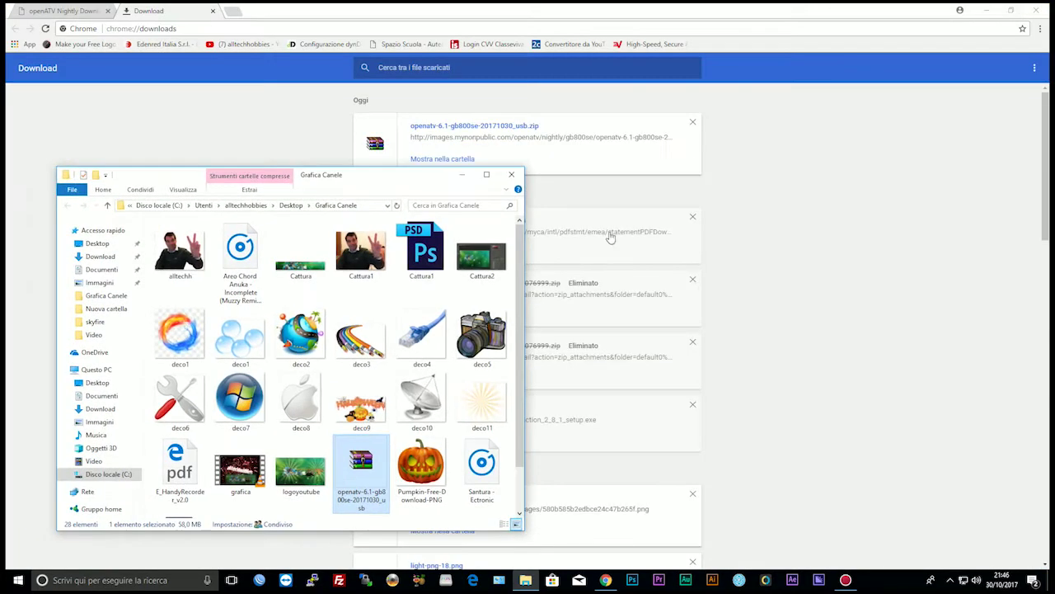
{"action": "left_click", "coordinate": [1036, 10]}
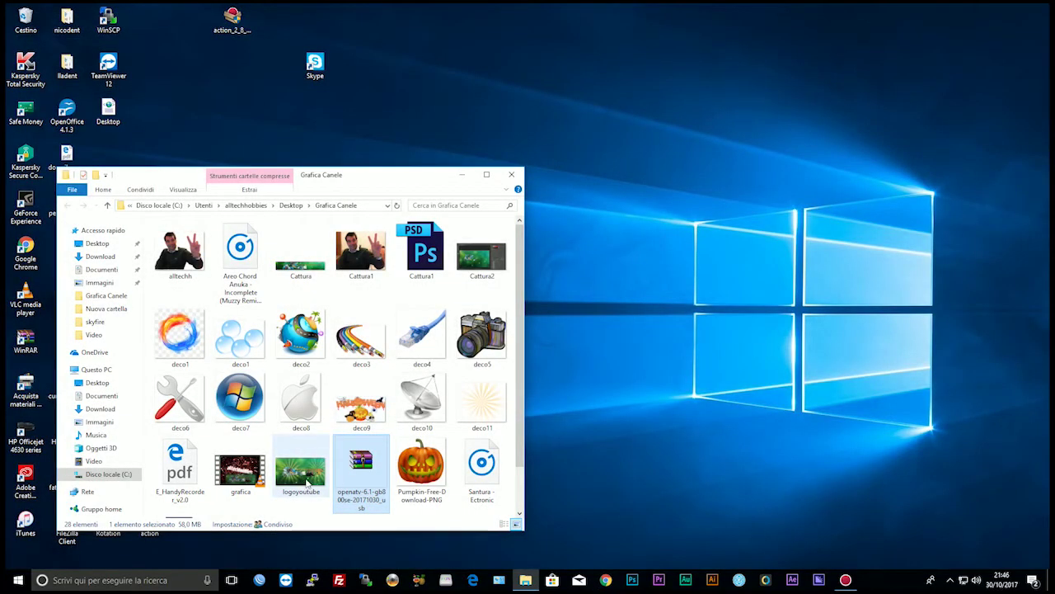
{"action": "left_click_drag", "start_coordinate": [346, 476], "coordinate": [724, 206]}
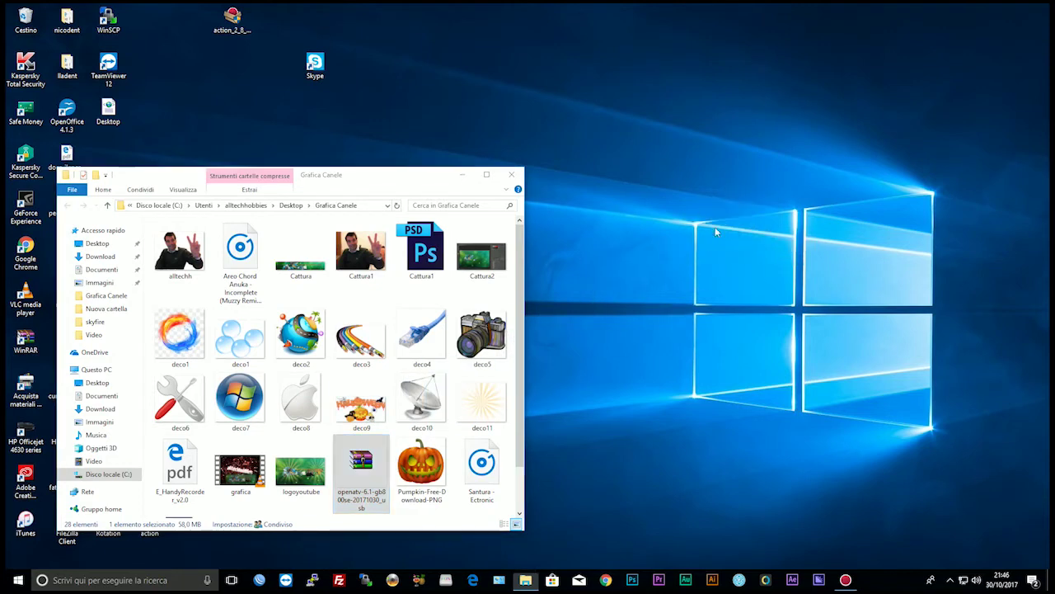
{"action": "left_click", "coordinate": [513, 176]}
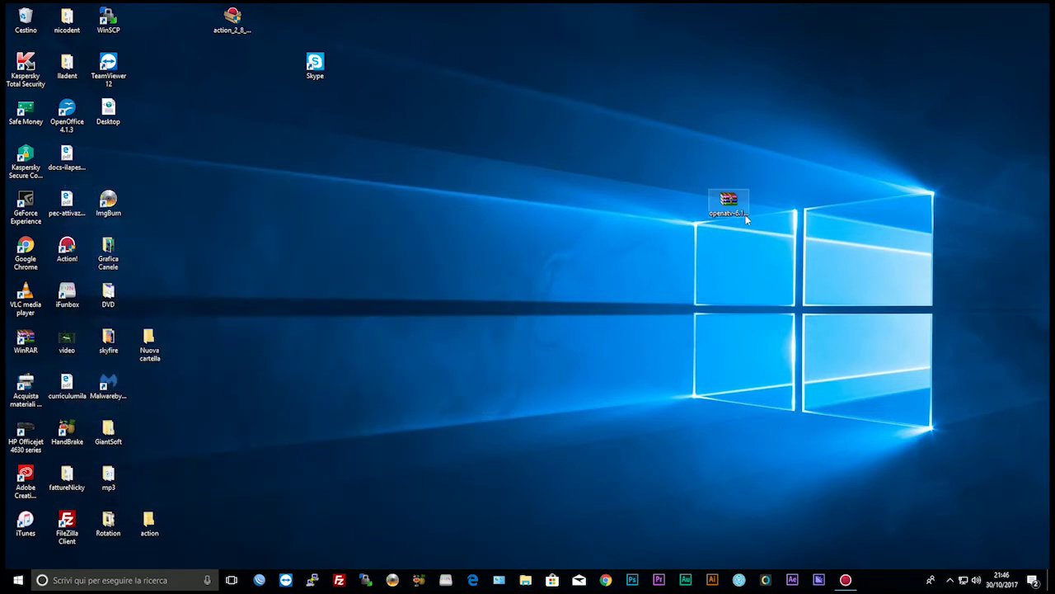
{"action": "left_click_drag", "start_coordinate": [746, 219], "coordinate": [149, 344]}
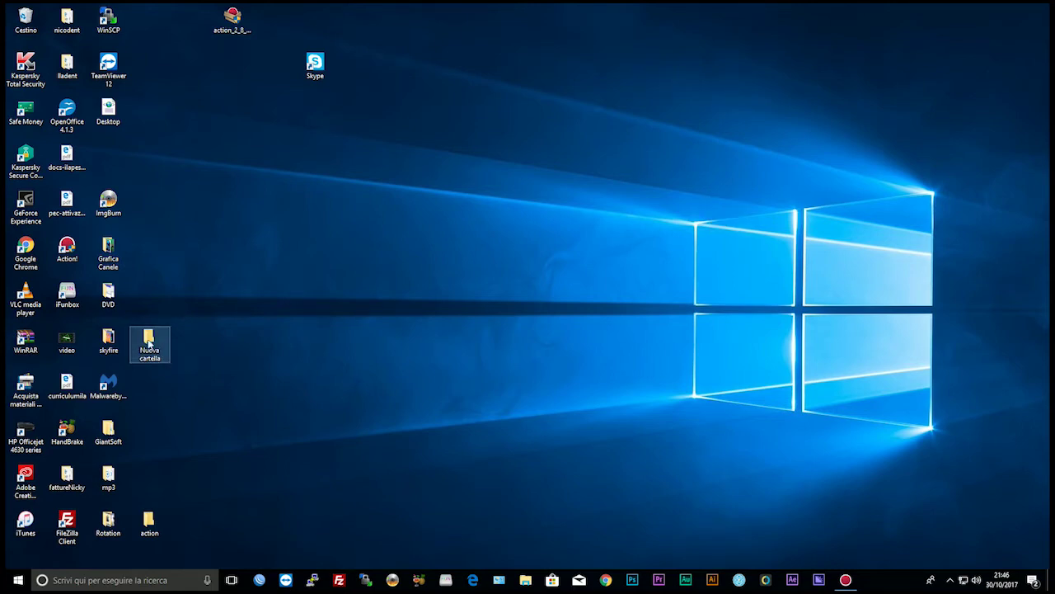
Extract the openATV zip in Nuova cartella with WinRAR into the openatv-6.1-gb800se-20171030_usb folder and open the extracted folder.
{"action": "double_click", "coordinate": [149, 345]}
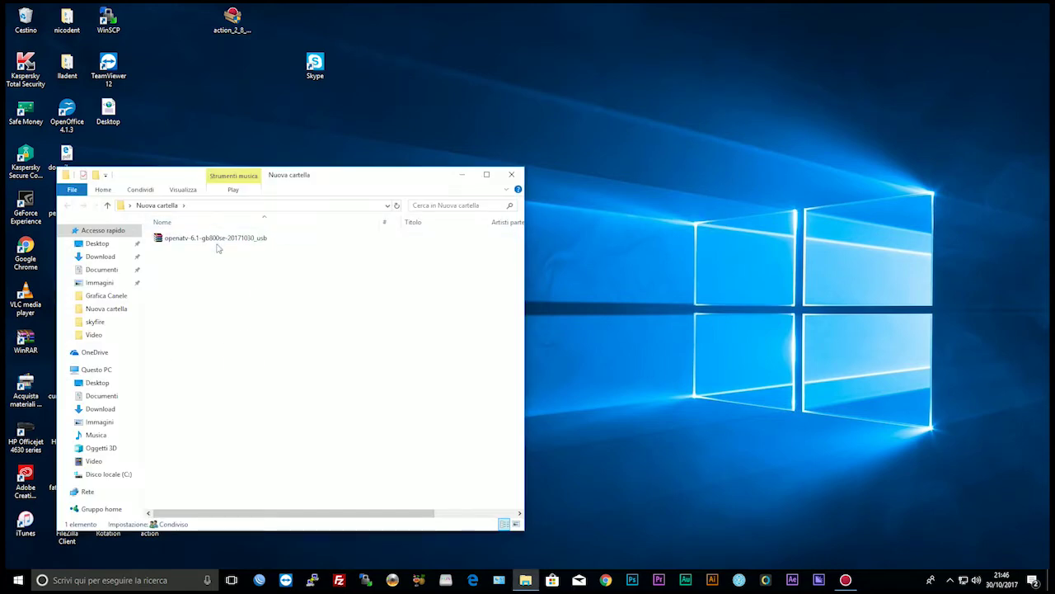
{"action": "right_click", "coordinate": [214, 239]}
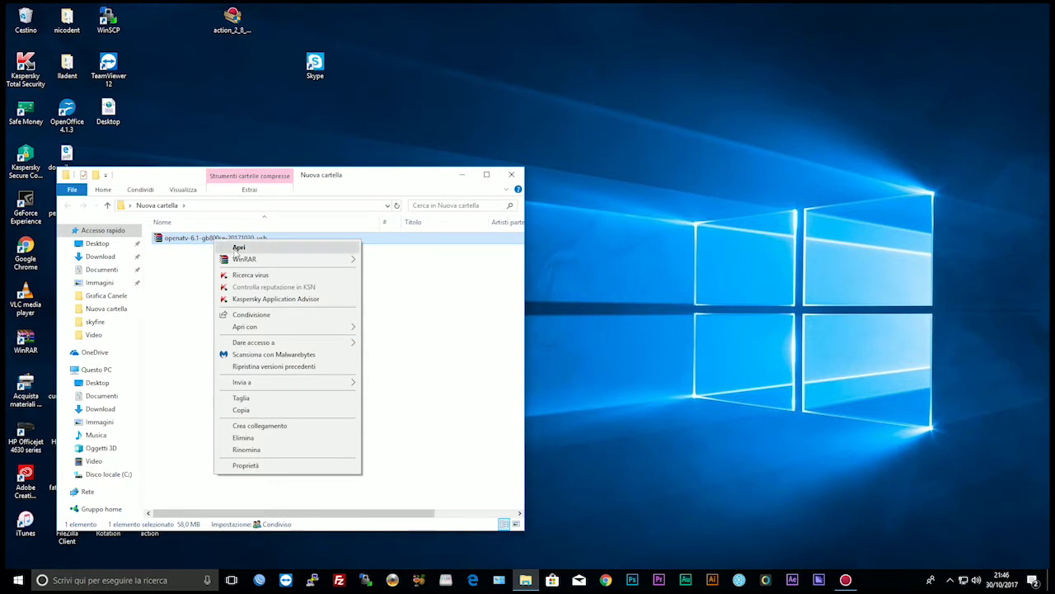
{"action": "mouse_move", "coordinate": [272, 259]}
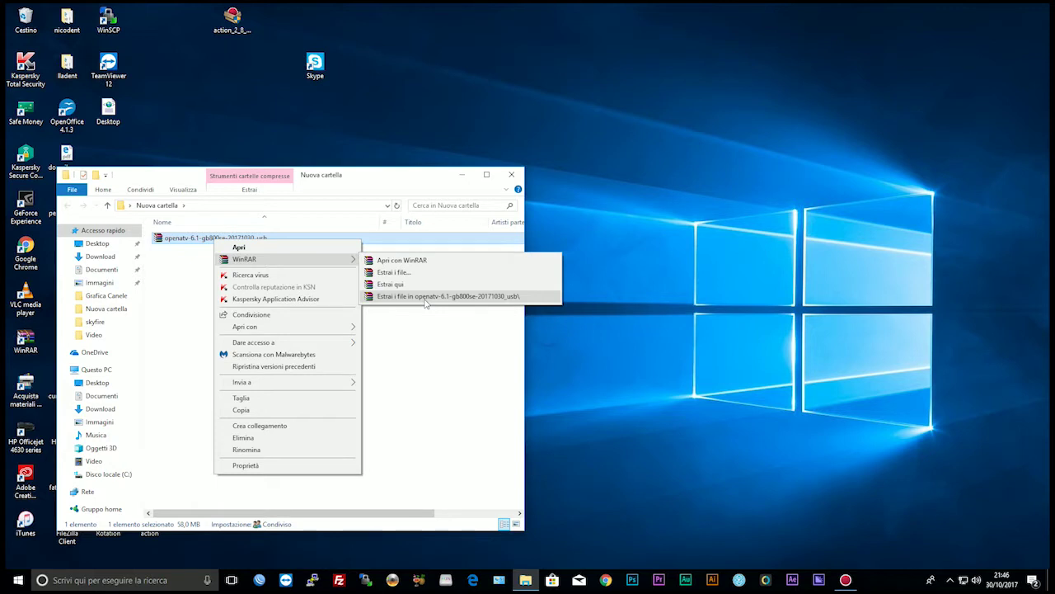
{"action": "left_click", "coordinate": [425, 300]}
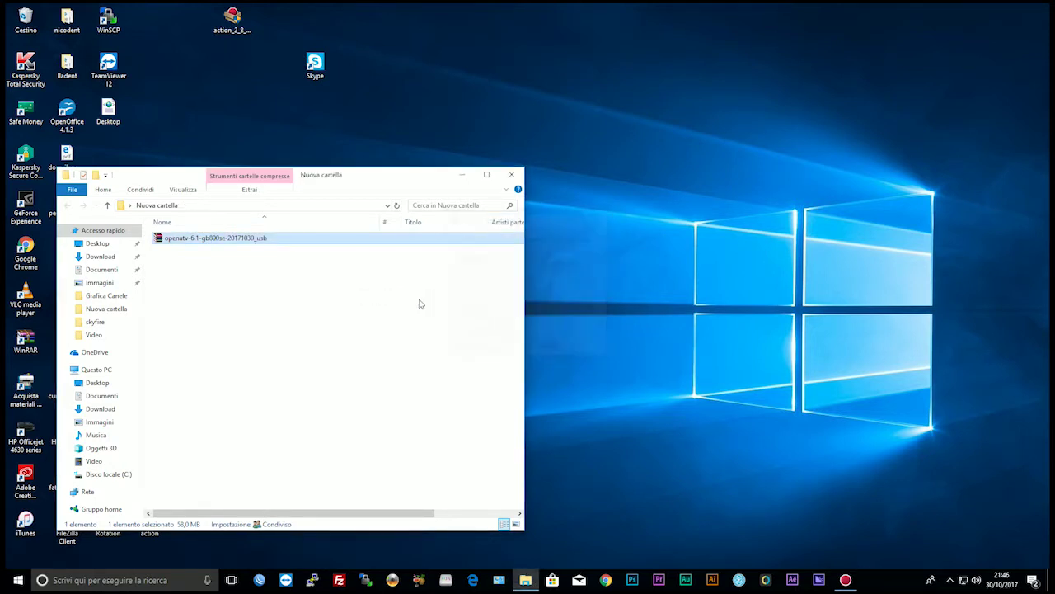
{"action": "double_click", "coordinate": [173, 239]}
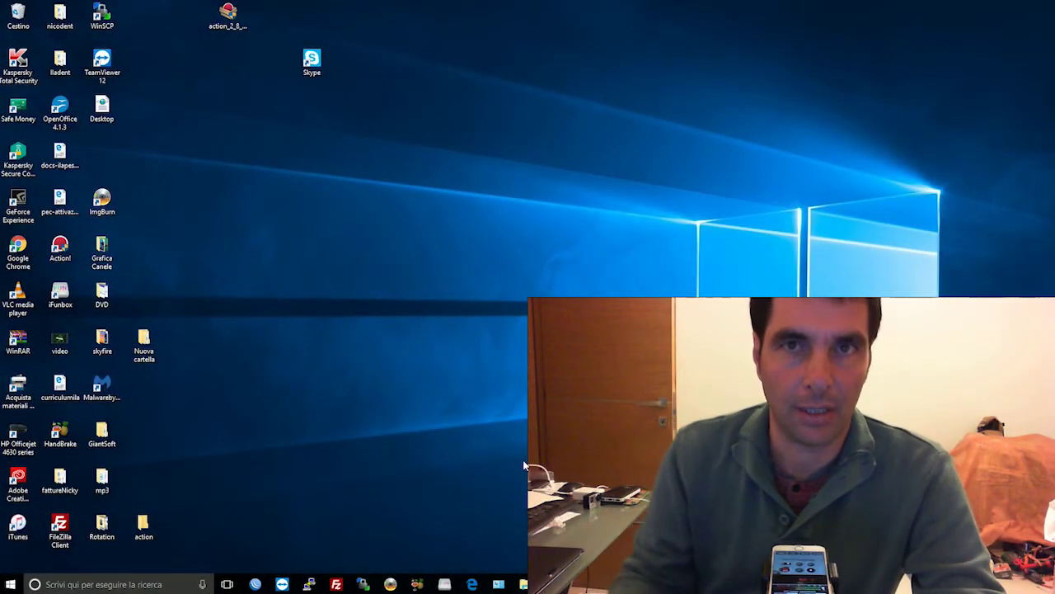
Quick-format the USB drive D: as FAT32 with a 4096-byte allocation unit and check the drive's contents.
{"action": "left_click", "coordinate": [524, 584]}
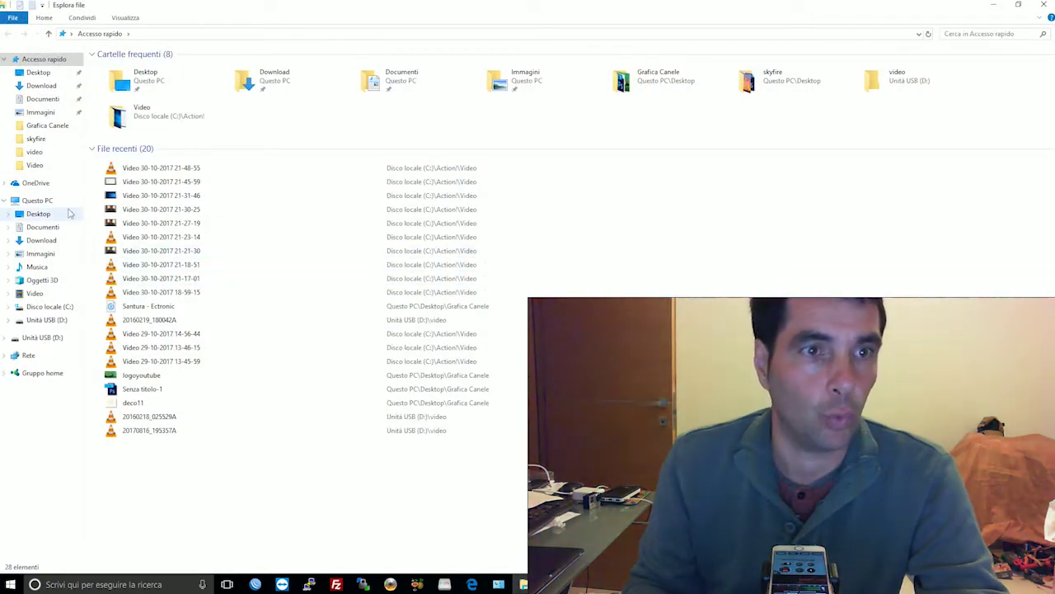
{"action": "left_click", "coordinate": [37, 201]}
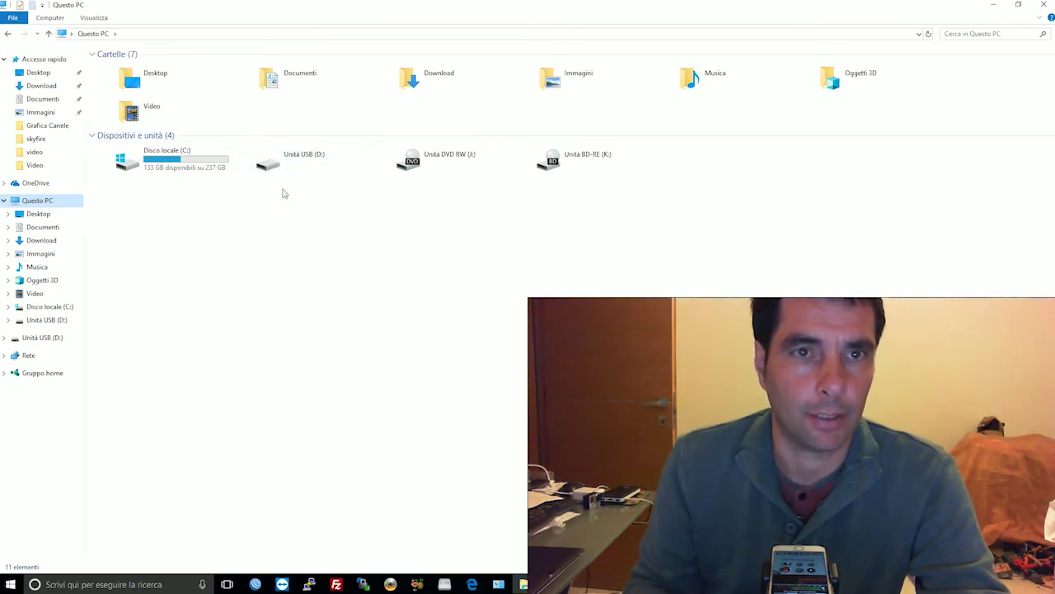
{"action": "right_click", "coordinate": [286, 163]}
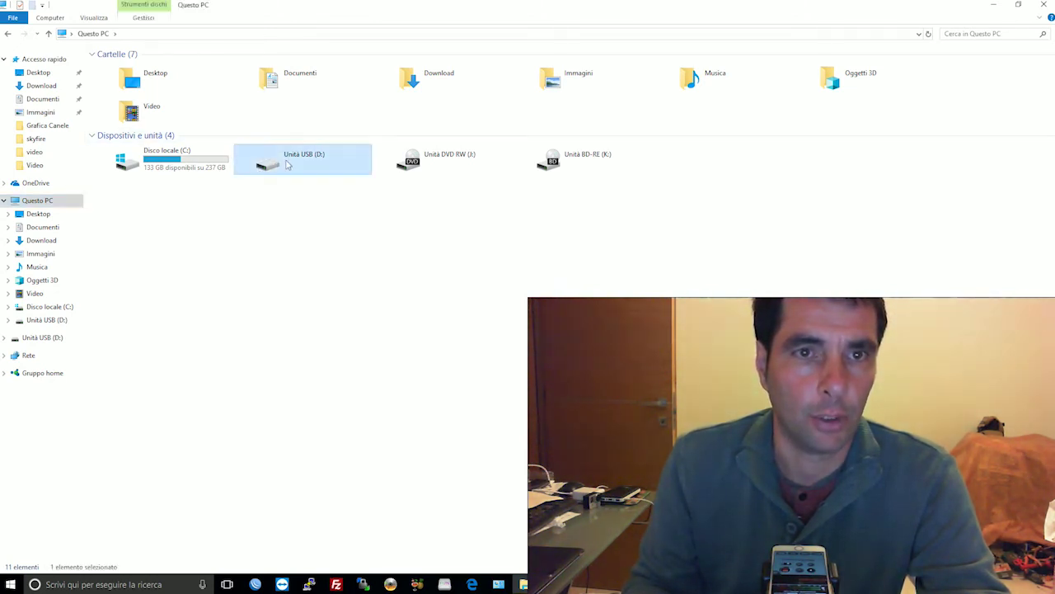
{"action": "left_click", "coordinate": [366, 302]}
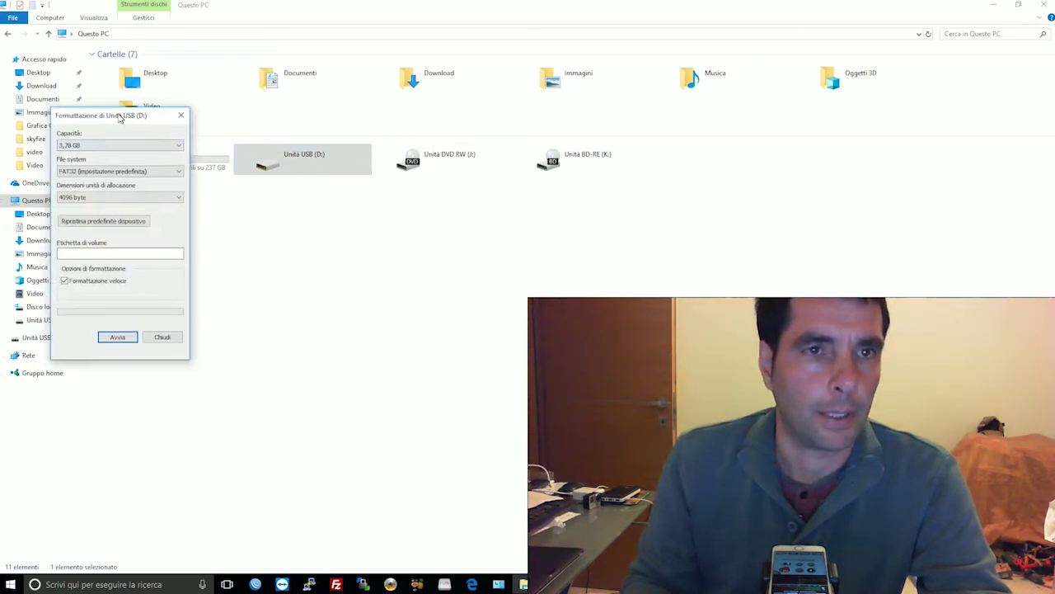
{"action": "left_click_drag", "start_coordinate": [118, 116], "coordinate": [510, 237]}
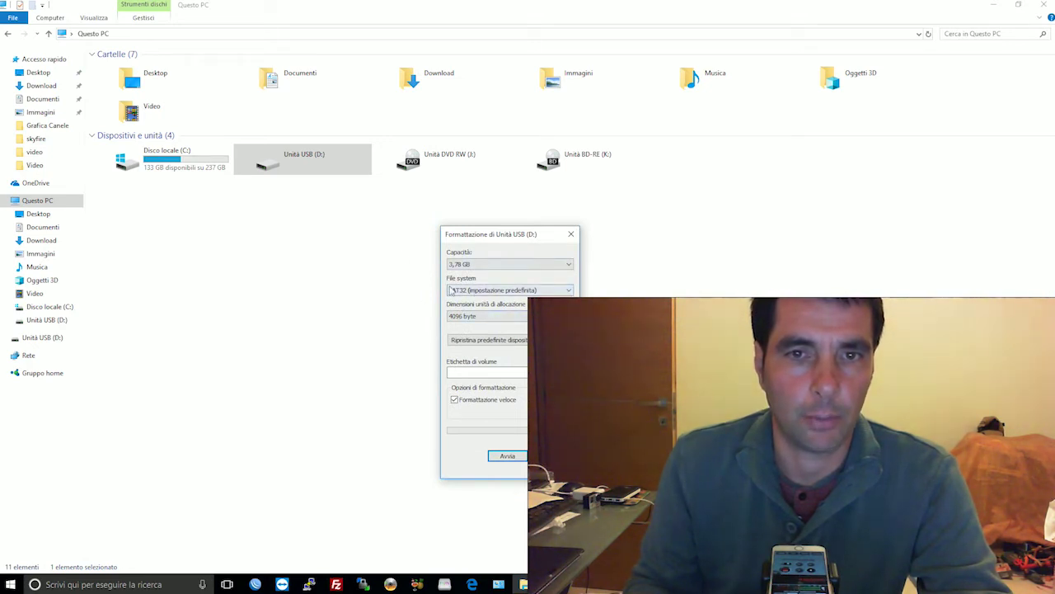
{"action": "left_click", "coordinate": [508, 456]}
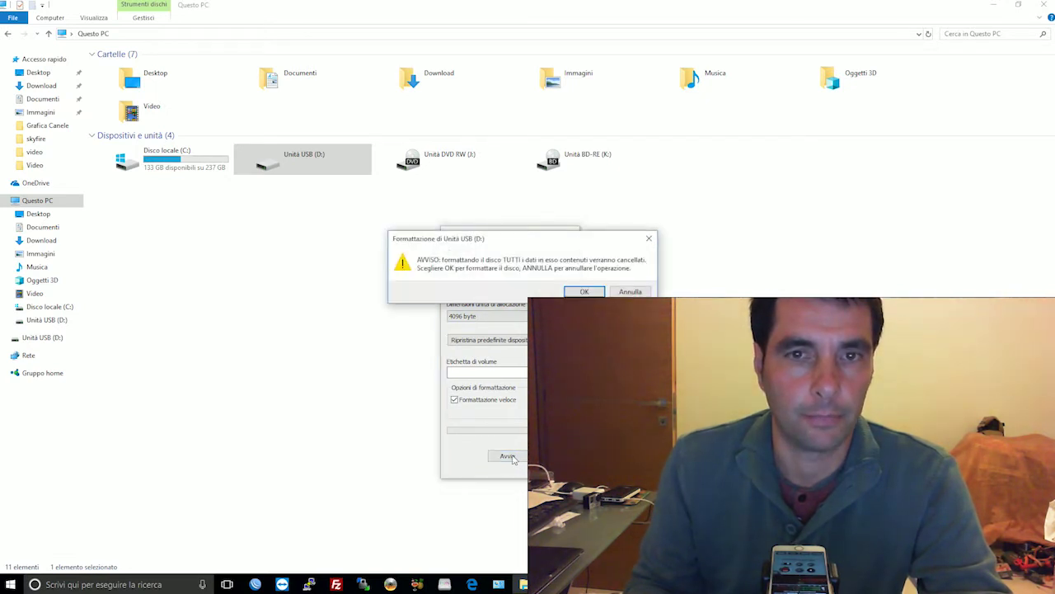
{"action": "left_click", "coordinate": [585, 292]}
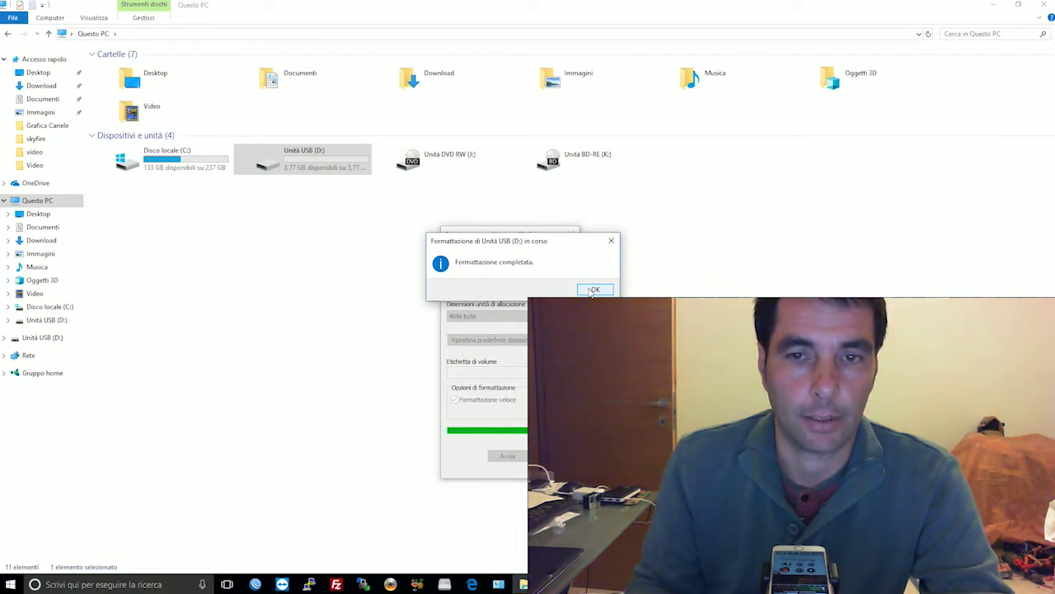
{"action": "left_click", "coordinate": [592, 291]}
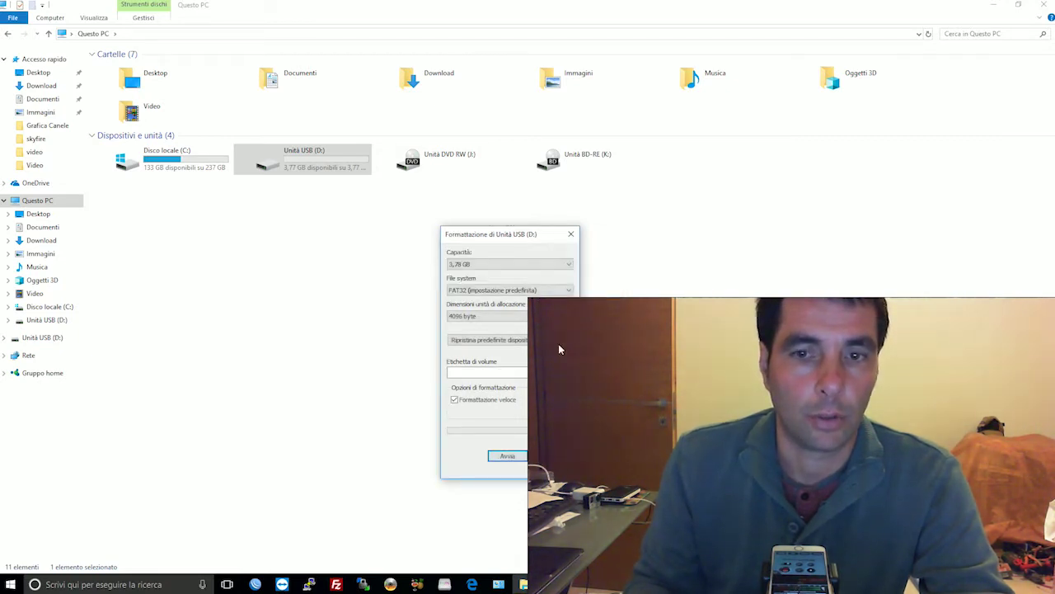
{"action": "left_click", "coordinate": [551, 454]}
{"action": "double_click", "coordinate": [323, 171]}
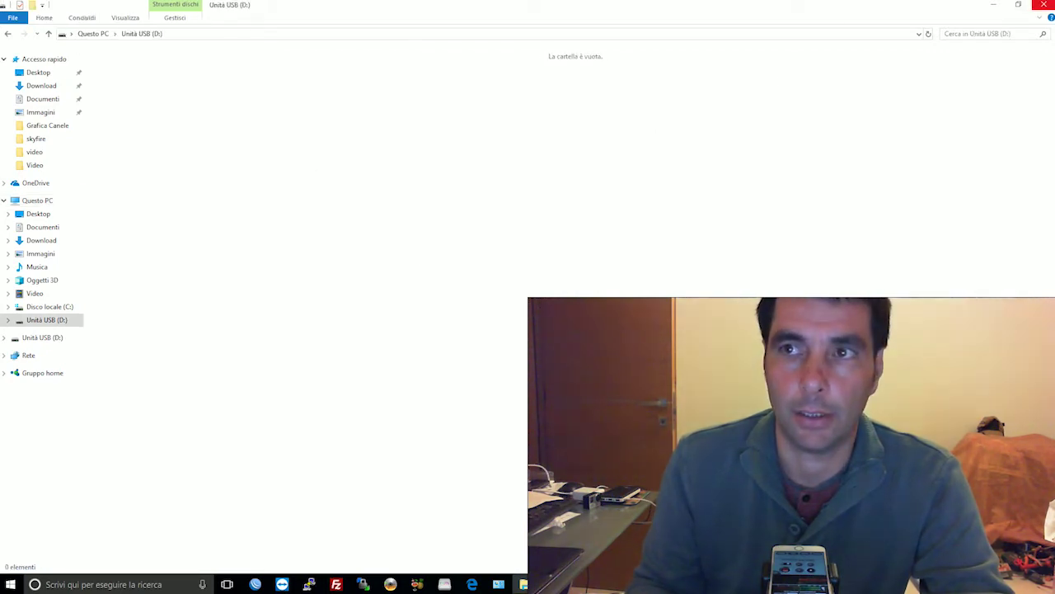
{"action": "left_click", "coordinate": [1043, 5]}
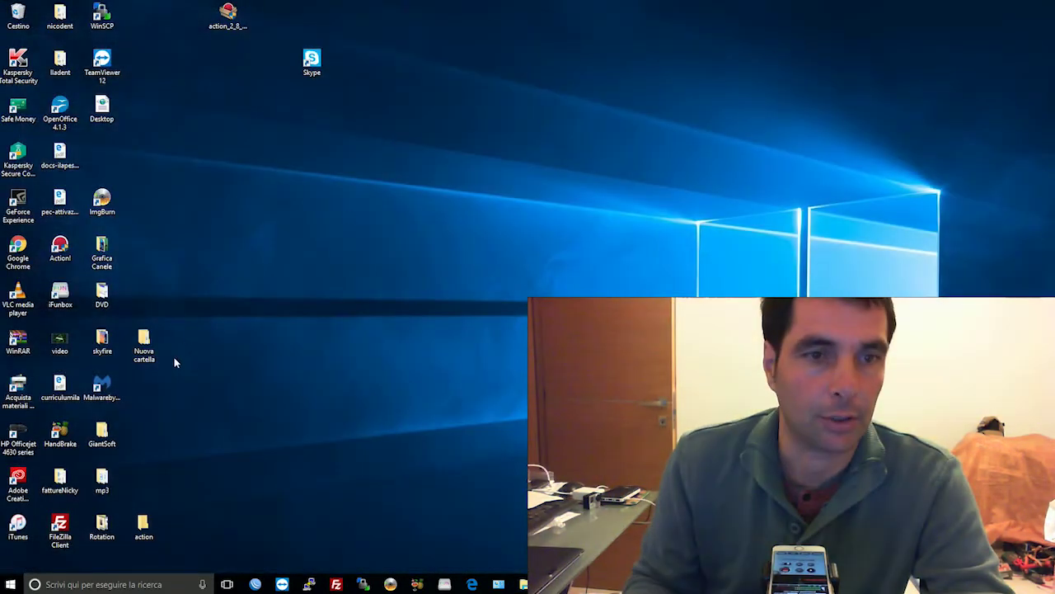
Open the Nuova cartella folder on the desktop.
{"action": "left_click", "coordinate": [154, 365]}
{"action": "key", "text": "F2"}
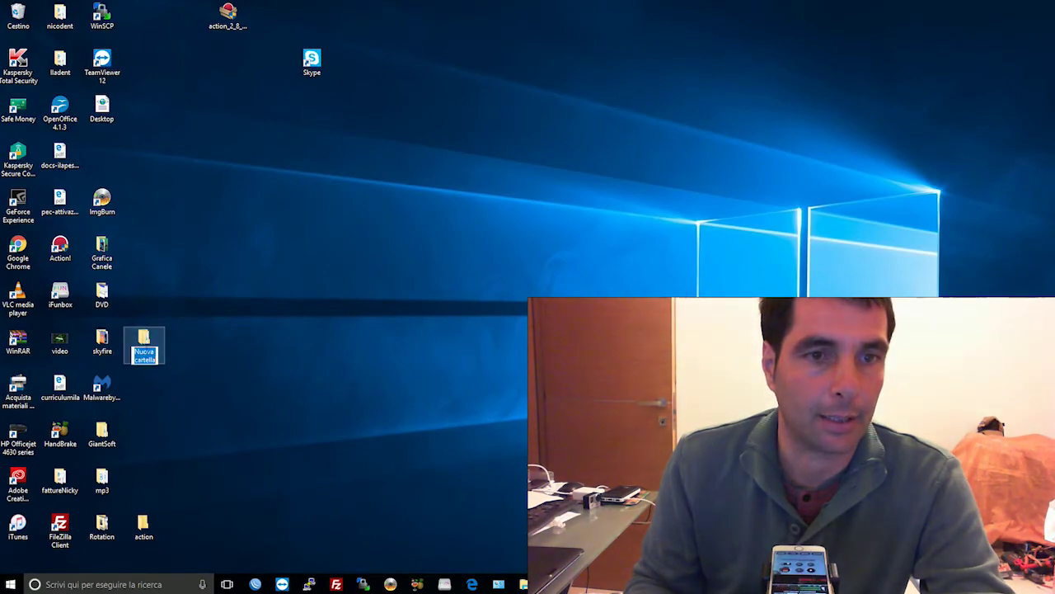
{"action": "left_click", "coordinate": [143, 339]}
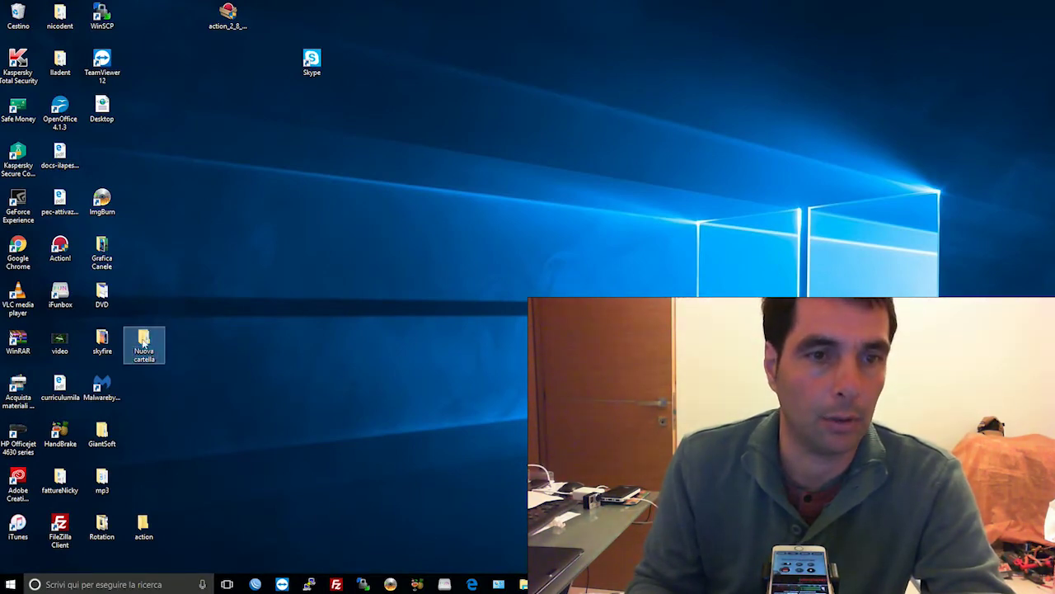
{"action": "double_click", "coordinate": [144, 340]}
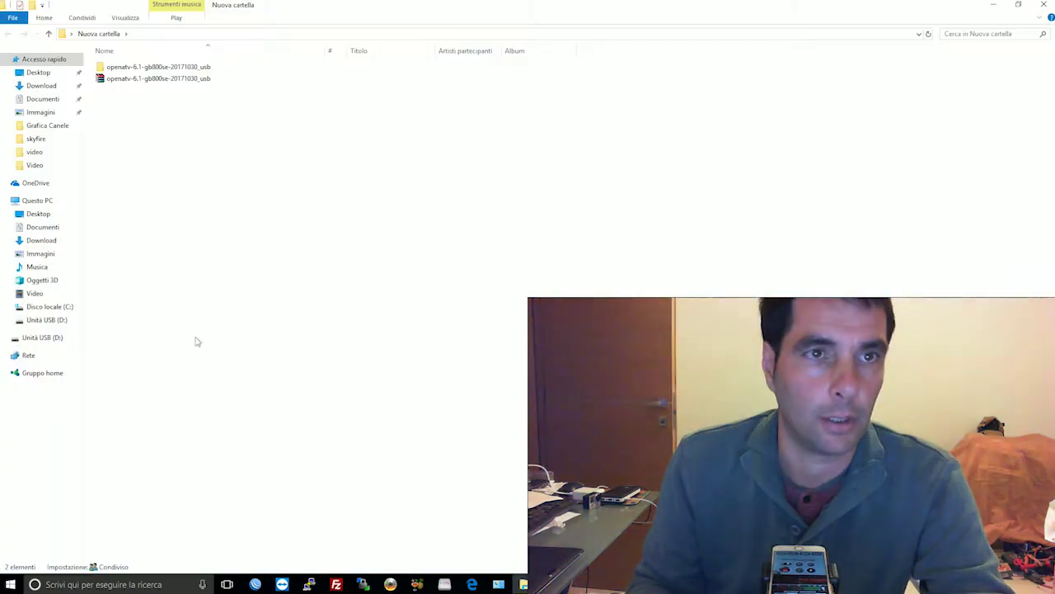
Copy the gigablue folder from inside the extracted openatv-6.1-gb800se-20171030_usb folder and close the folder window.
{"action": "double_click", "coordinate": [161, 66]}
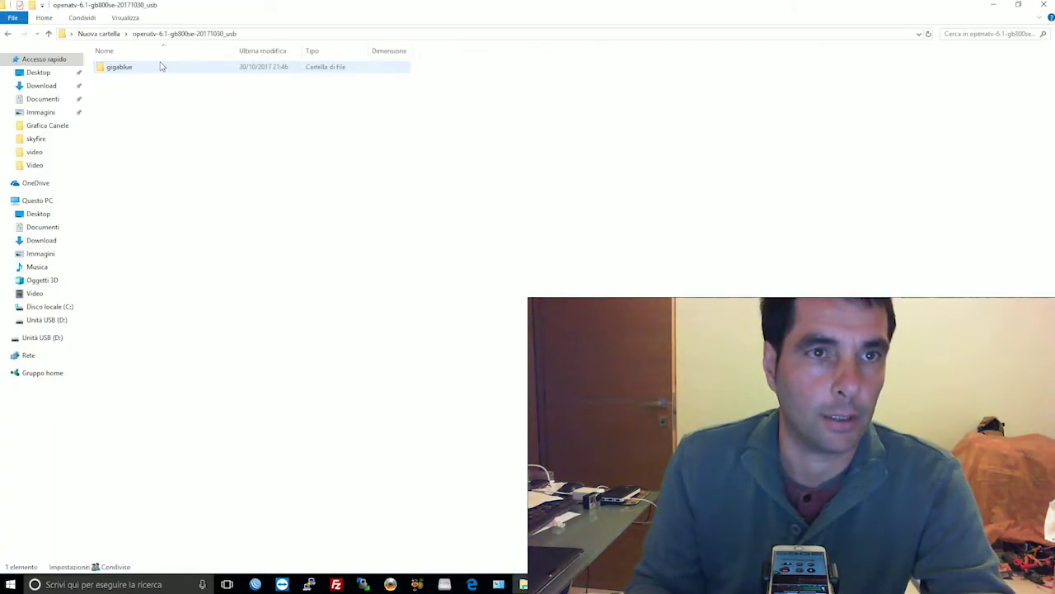
{"action": "left_click", "coordinate": [162, 67]}
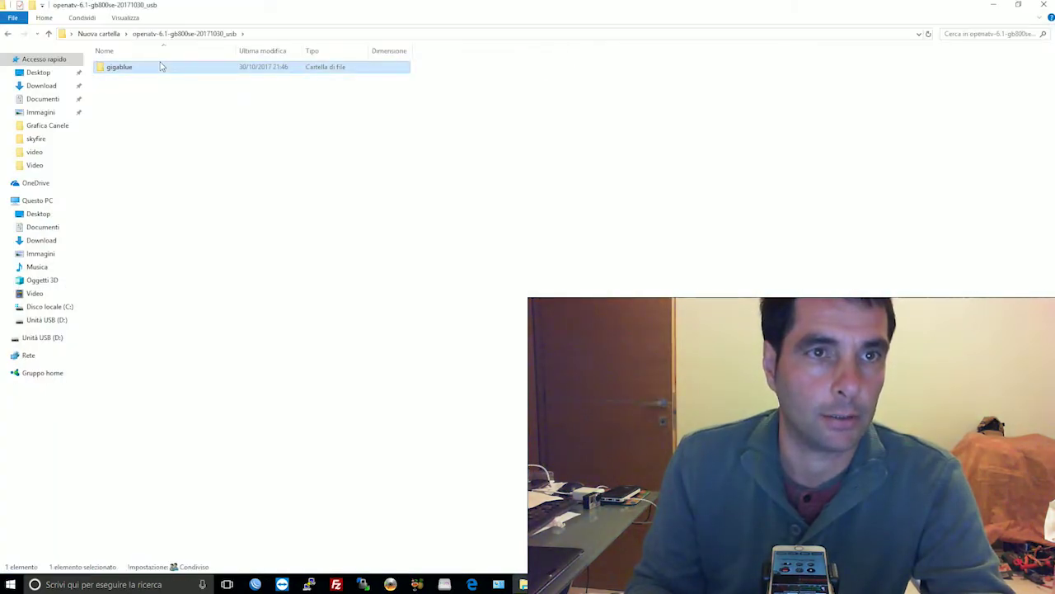
{"action": "left_click", "coordinate": [1018, 4]}
{"action": "left_click_drag", "start_coordinate": [381, 174], "coordinate": [734, 66]}
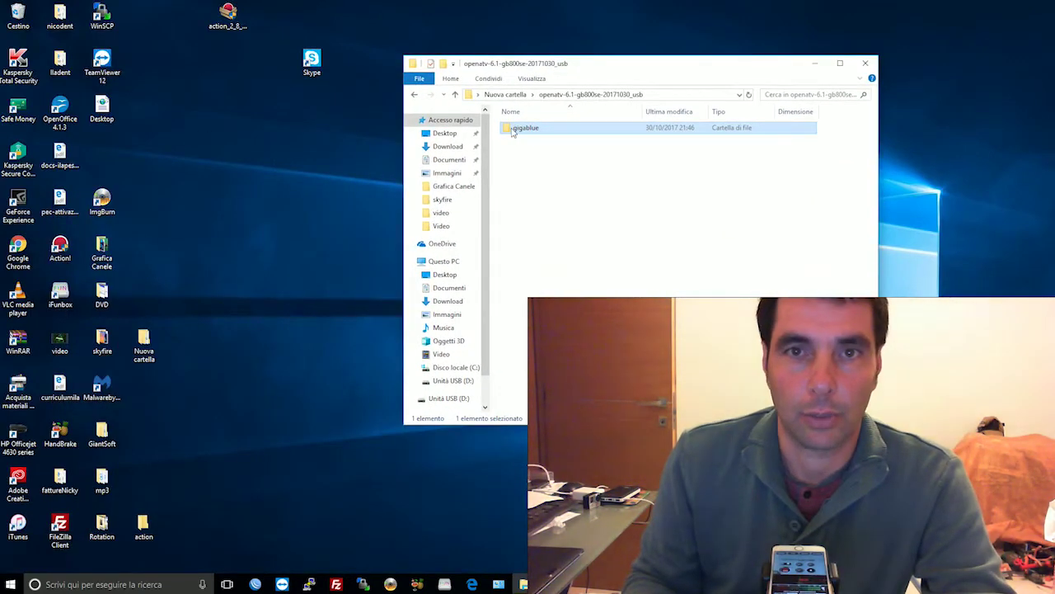
{"action": "right_click", "coordinate": [512, 133]}
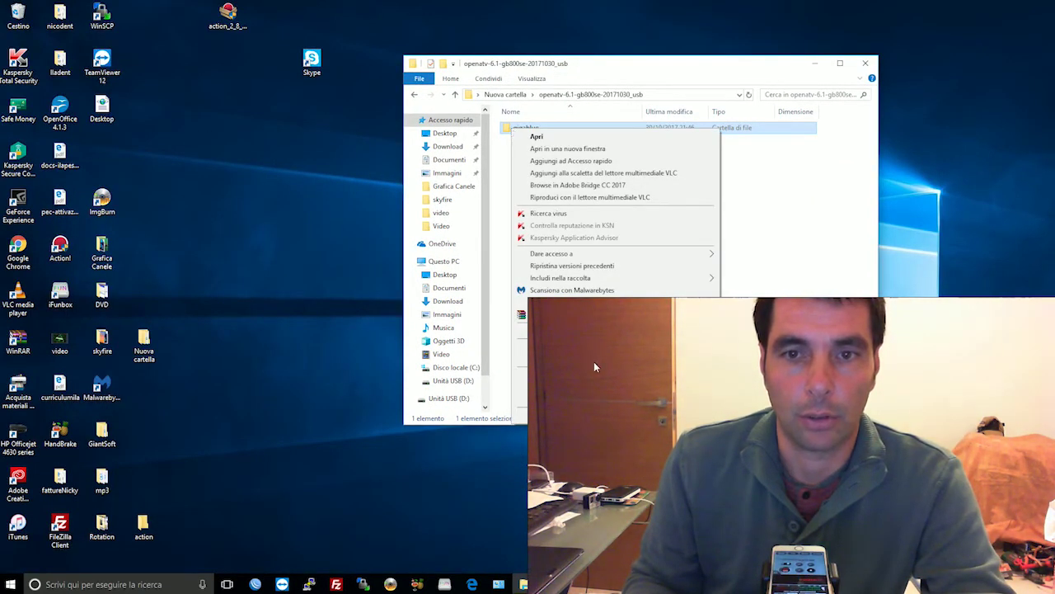
{"action": "key", "text": "Escape"}
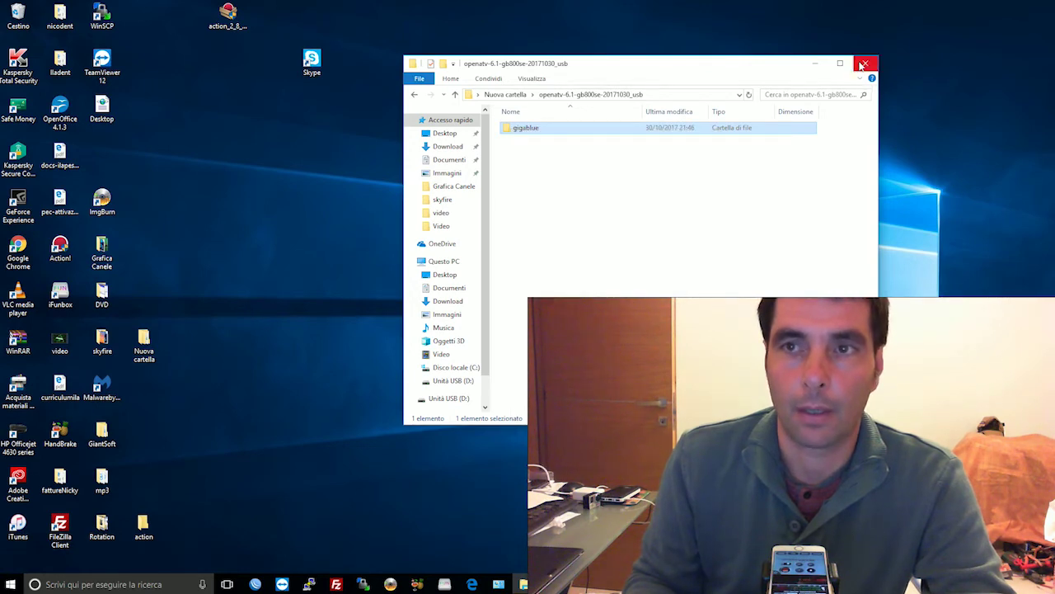
{"action": "left_click", "coordinate": [863, 63]}
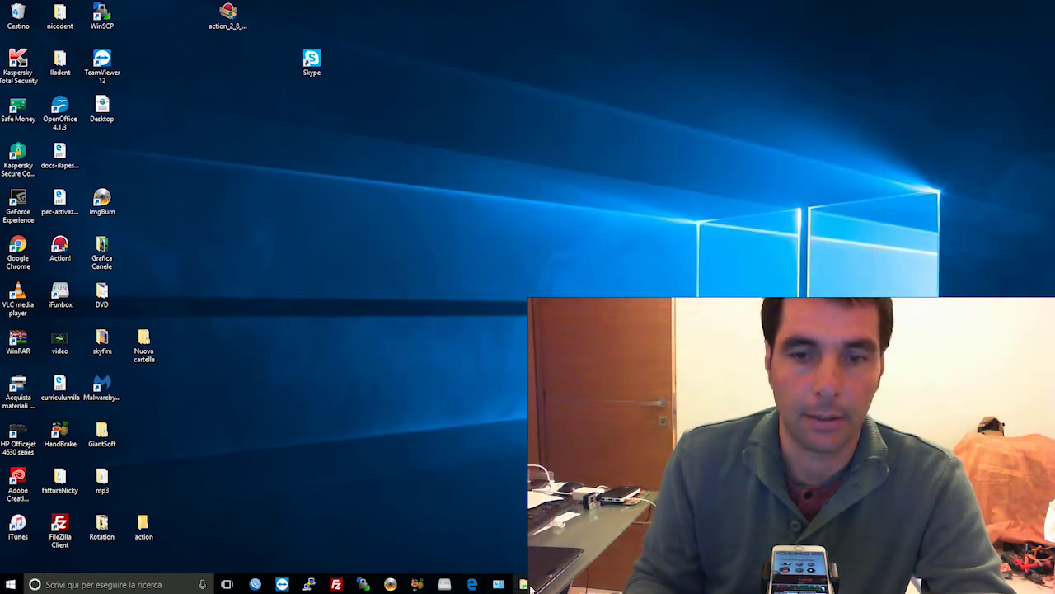
Open the USB drive D:, paste the gigablue folder into its root and close the drive window.
{"action": "left_click", "coordinate": [524, 585]}
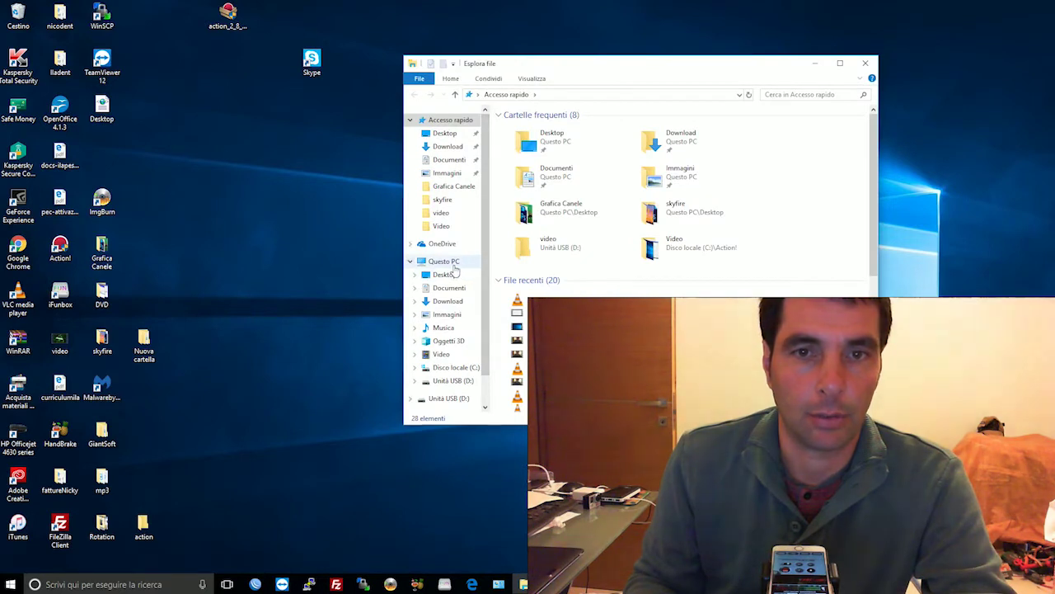
{"action": "left_click", "coordinate": [452, 262]}
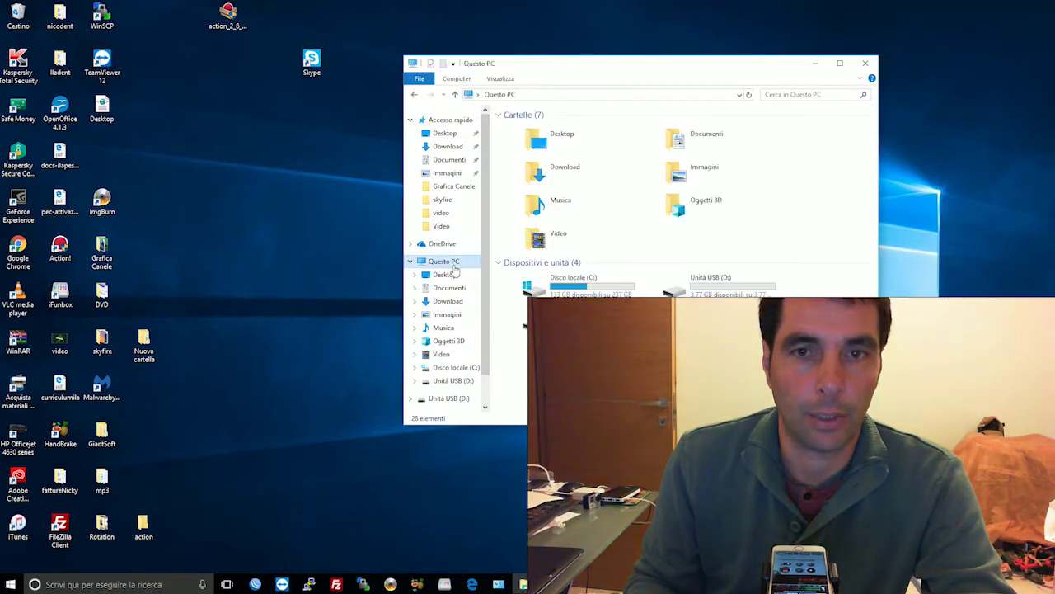
{"action": "double_click", "coordinate": [706, 287]}
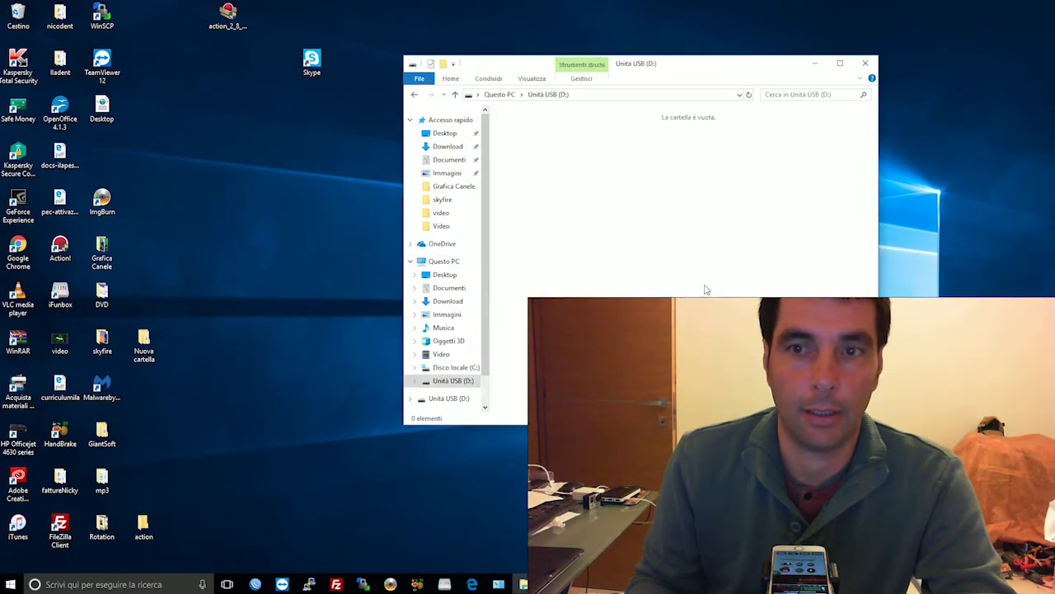
{"action": "right_click", "coordinate": [546, 159]}
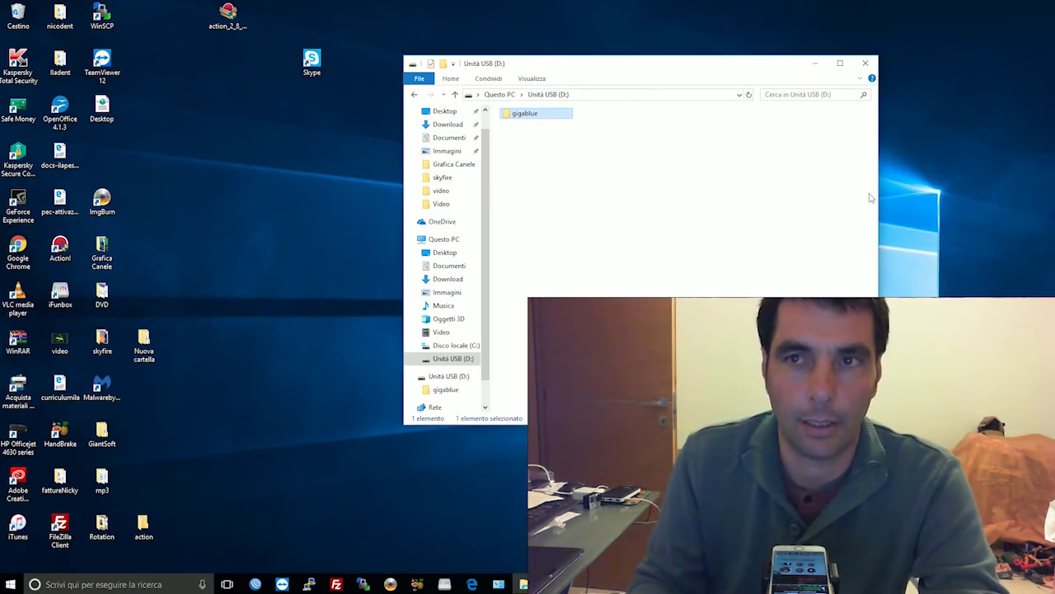
{"action": "left_click", "coordinate": [865, 66]}
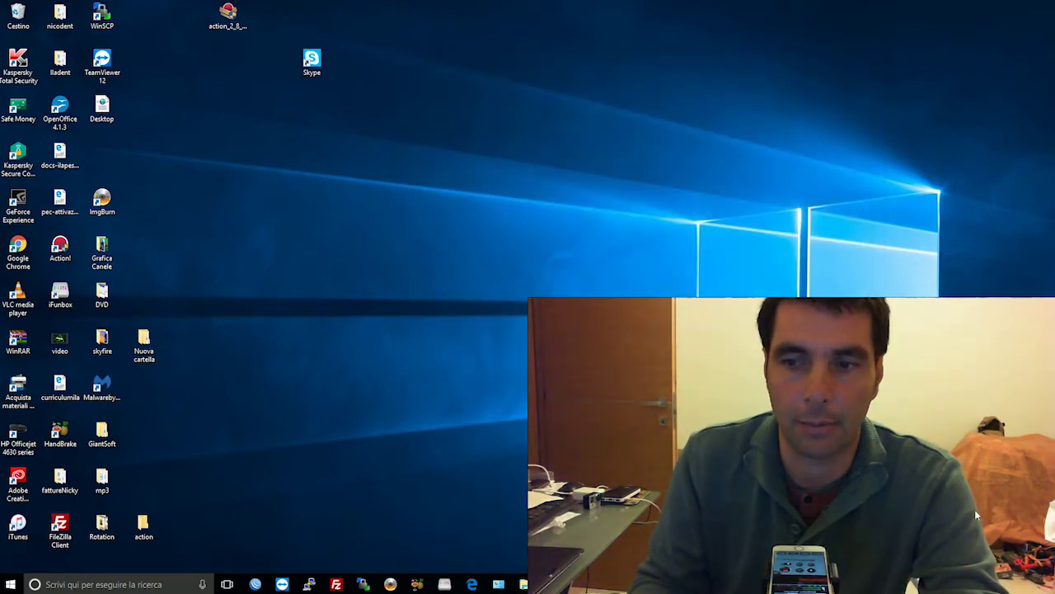